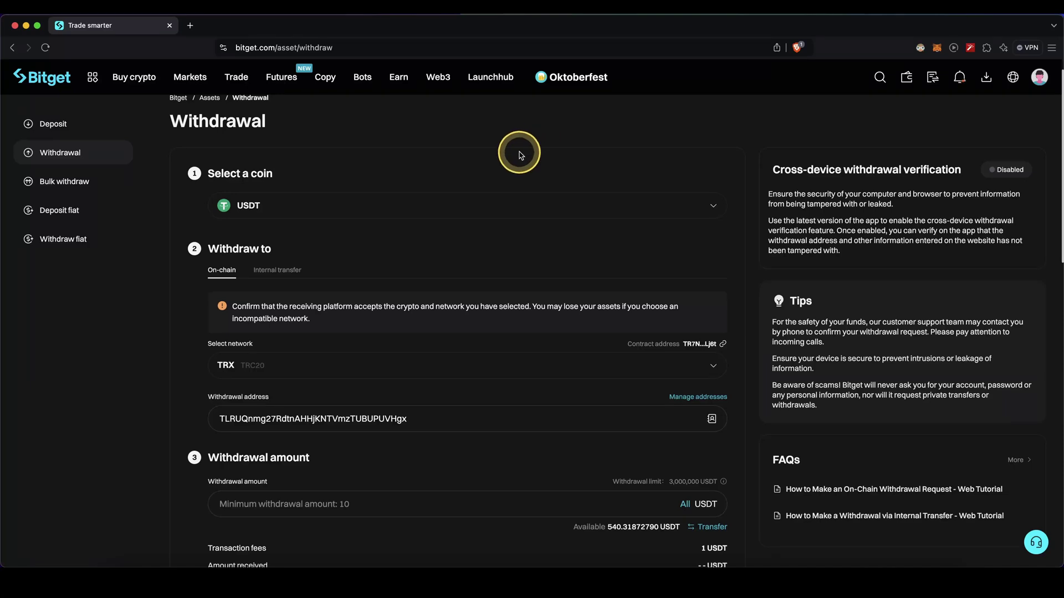
# Step: Browse the Bitget sign-up page content
pyautogui.moveTo(199, 134); pyautogui.dragTo(264, 117)
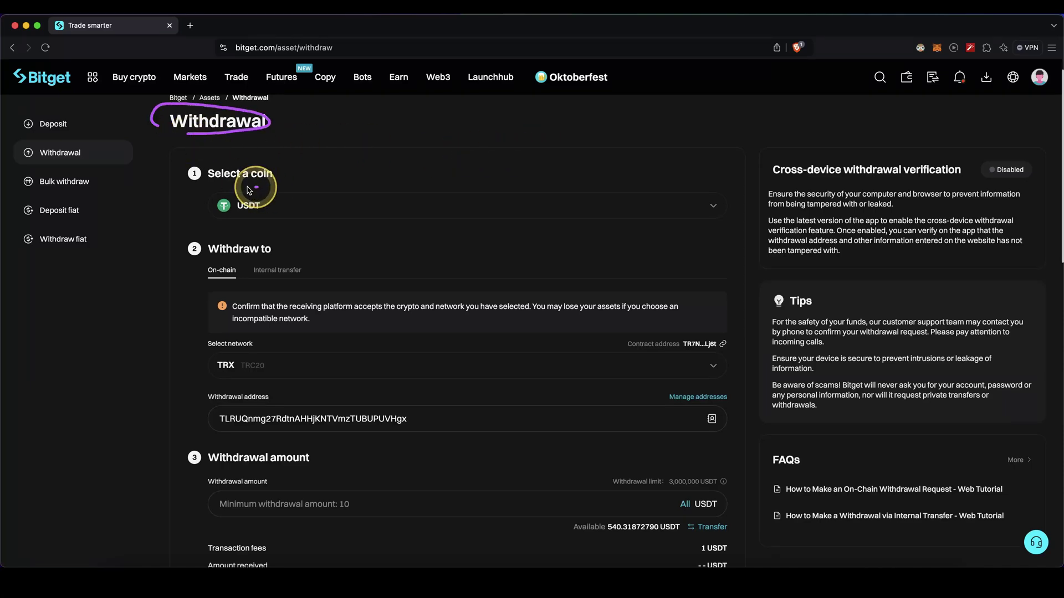
pyautogui.moveTo(279, 190)
pyautogui.mouseDown()
pyautogui.moveTo(274, 212)
pyautogui.moveTo(386, 145)
pyautogui.mouseUp()
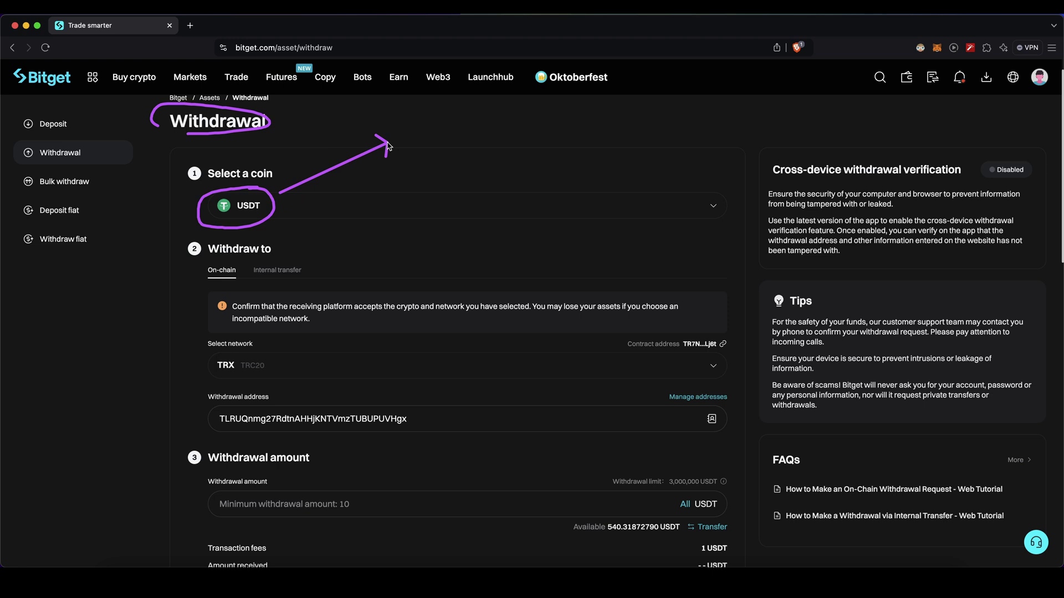
pyautogui.moveTo(280, 209); pyautogui.dragTo(436, 182)
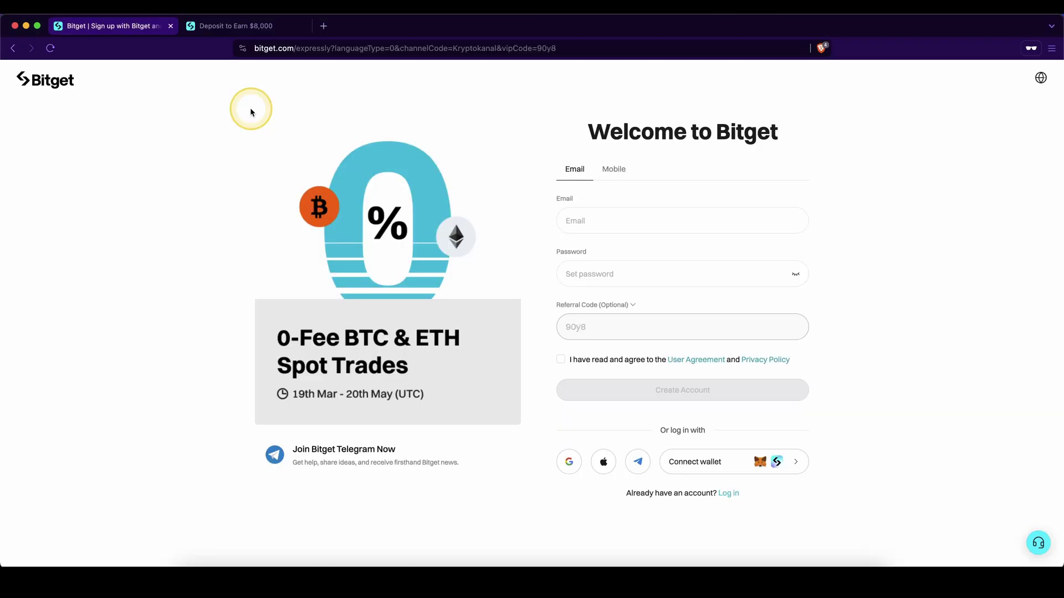
pyautogui.moveTo(251, 109)
pyautogui.mouseDown()
pyautogui.moveTo(874, 509)
pyautogui.moveTo(873, 111)
pyautogui.moveTo(502, 108)
pyautogui.mouseUp()
pyautogui.click(265, 109)
pyautogui.moveTo(232, 115); pyautogui.dragTo(295, 172)
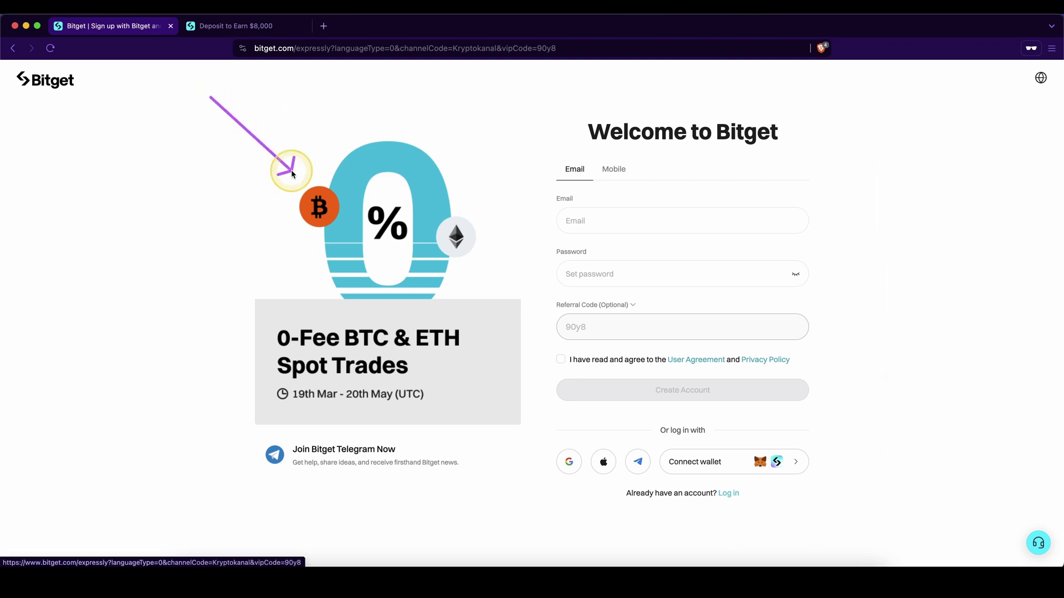
# Step: View the Deposit to Earn $8,000 promotion page
pyautogui.click(269, 27)
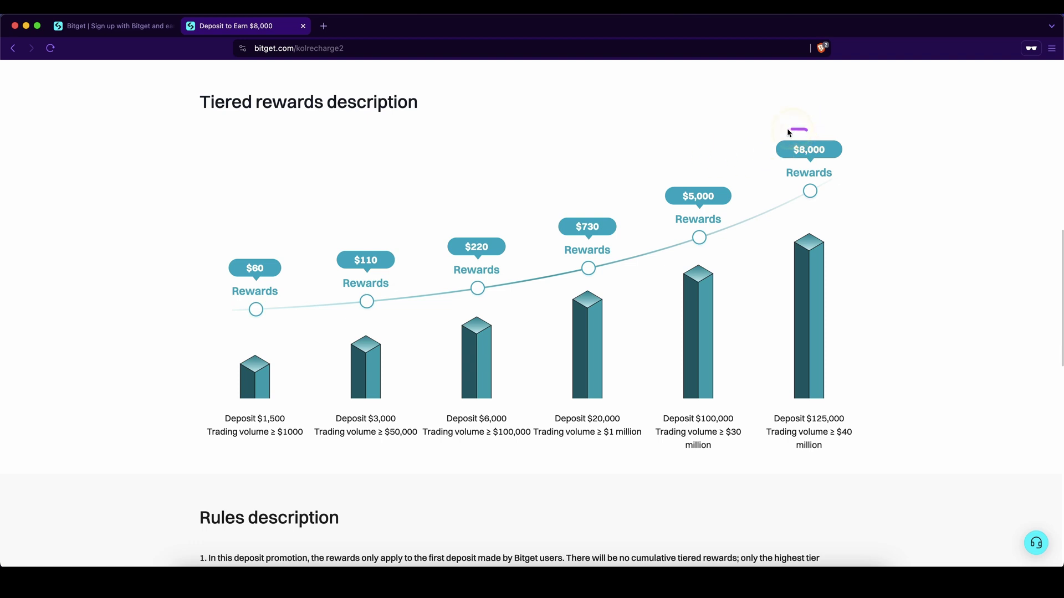
pyautogui.click(725, 142)
pyautogui.click(231, 389)
pyautogui.click(304, 150)
pyautogui.moveTo(316, 137); pyautogui.dragTo(724, 152)
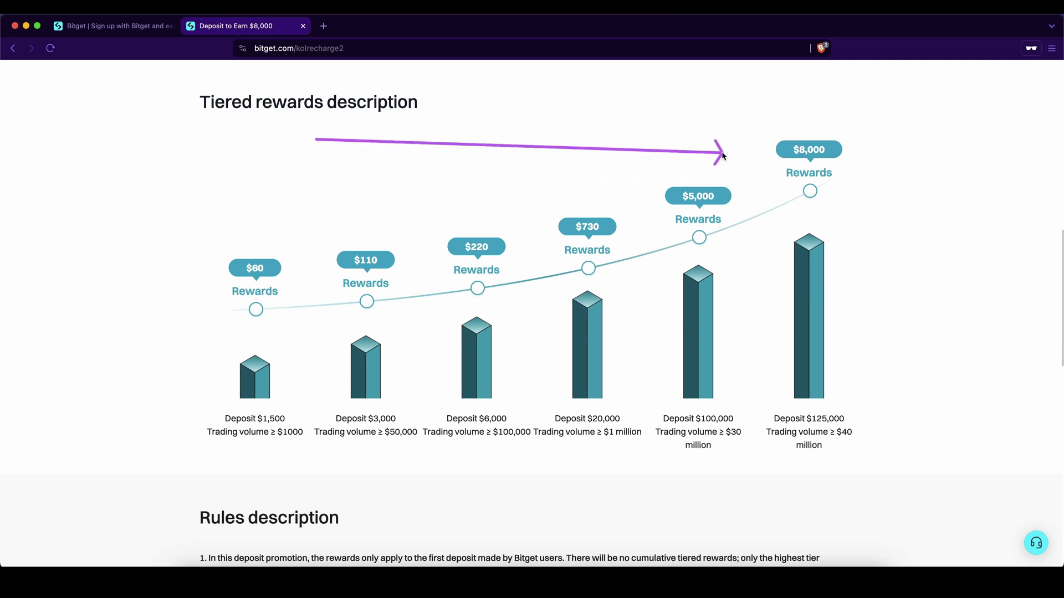
# Step: Return to the sign-up page and head to the bitget.com home page
pyautogui.hotkey('ctrl', 'shift', 'Tab')
pyautogui.moveTo(284, 120); pyautogui.dragTo(807, 452)
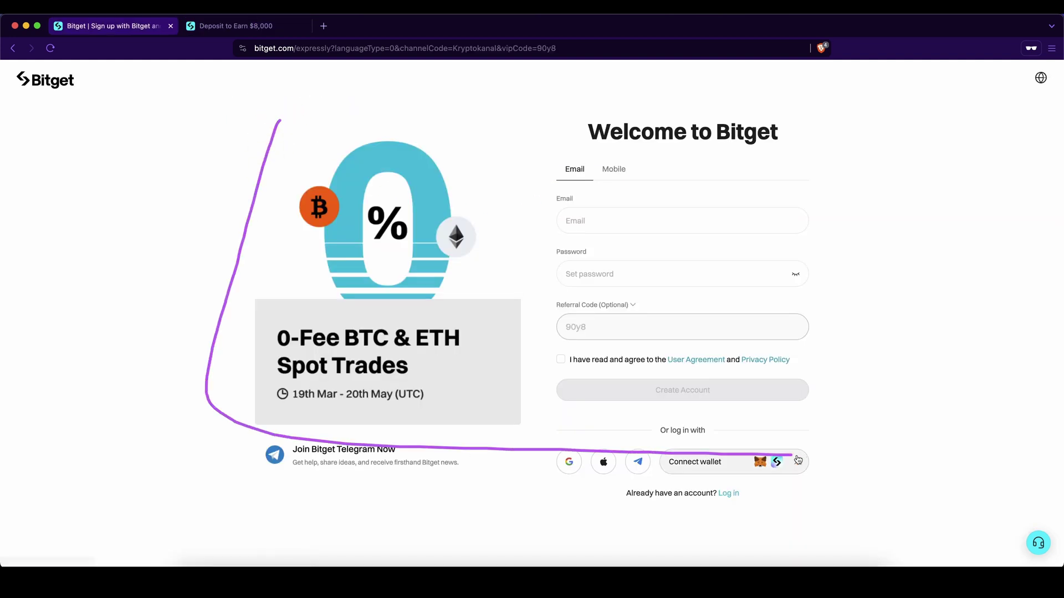
pyautogui.moveTo(899, 125); pyautogui.dragTo(728, 385)
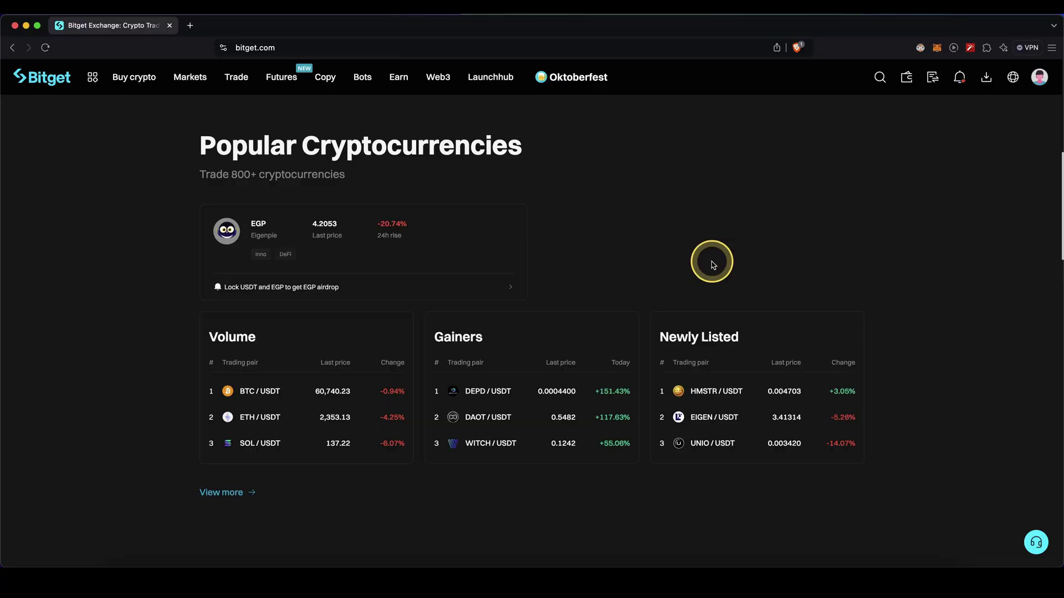
pyautogui.moveTo(906, 77)
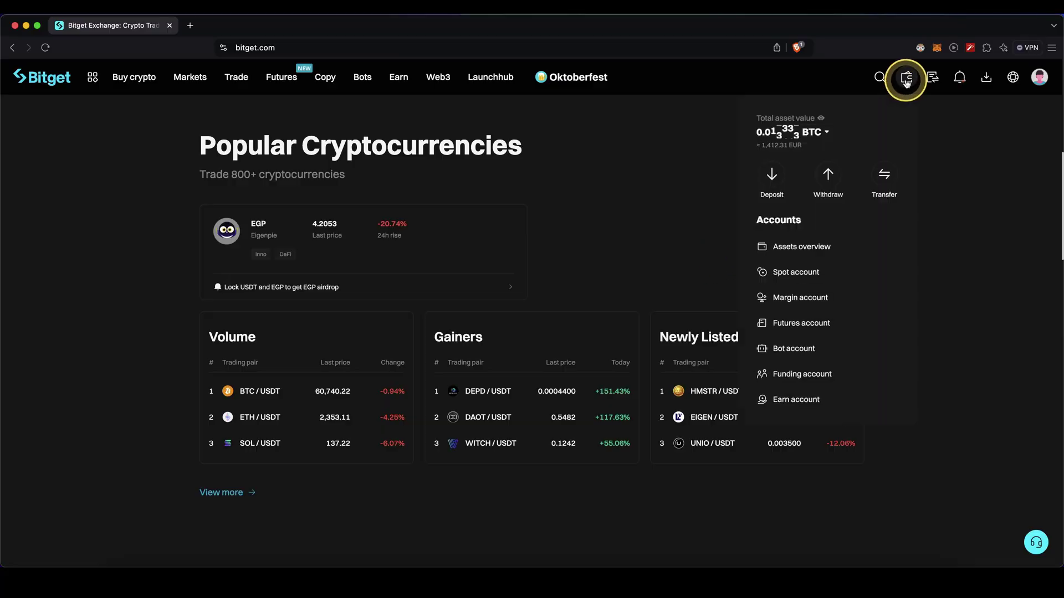
# Step: Go to the Withdraw page and choose USDT as the coin to withdraw
pyautogui.click(829, 176)
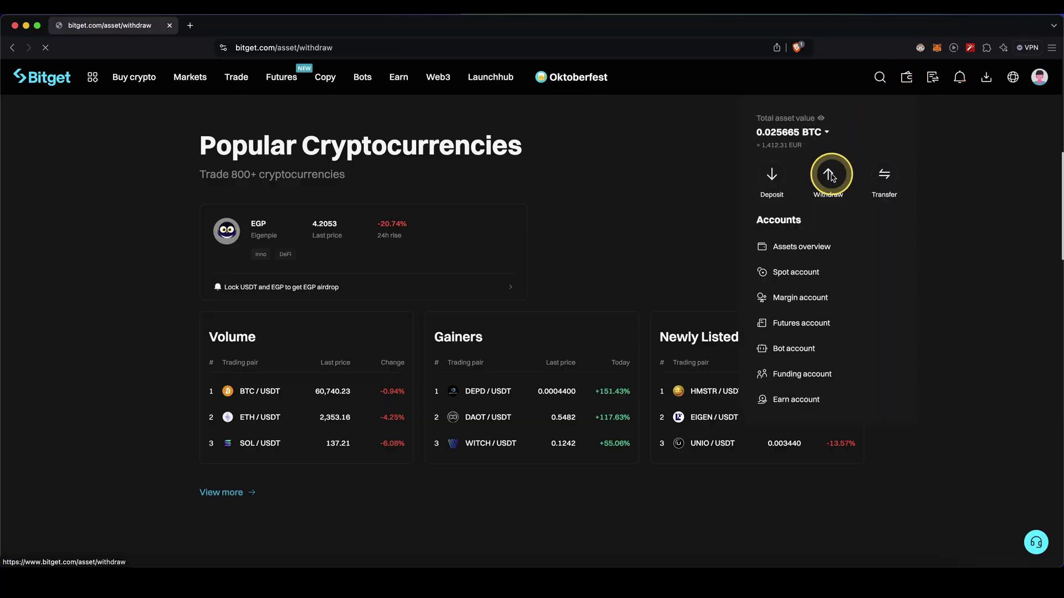
pyautogui.click(270, 234)
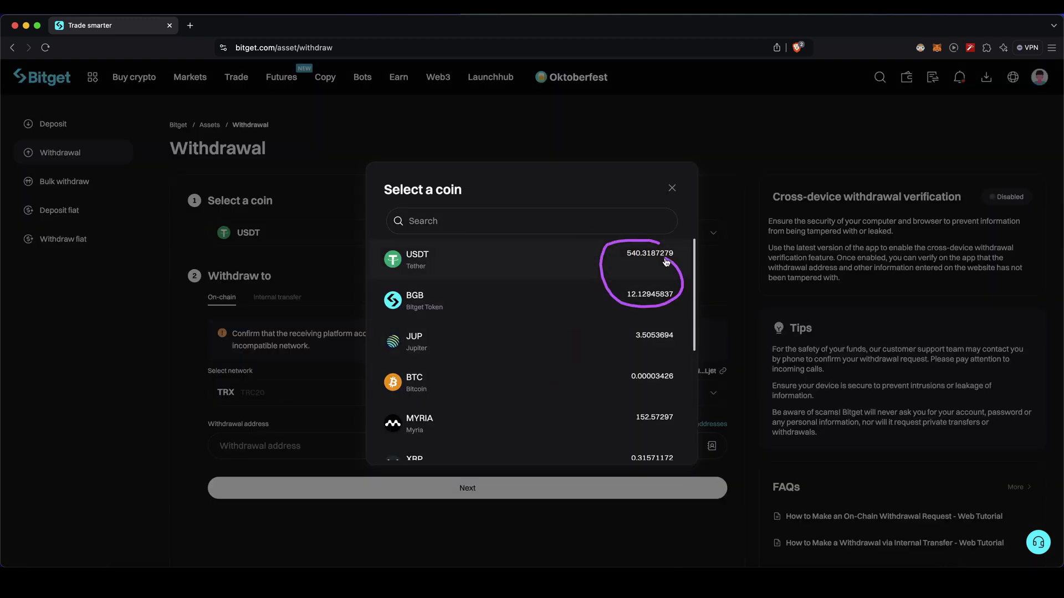
pyautogui.click(412, 257)
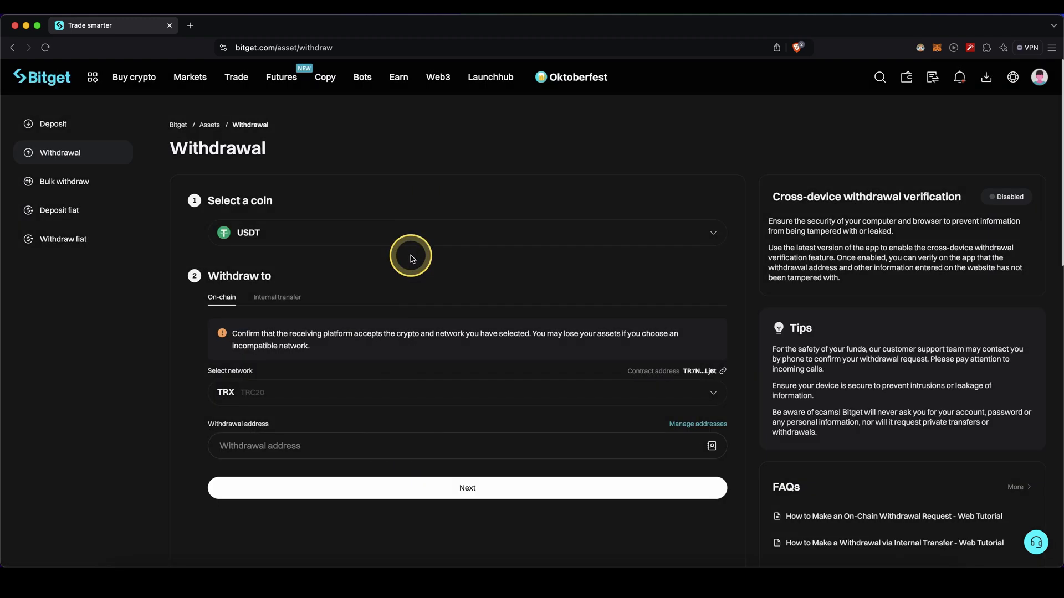
# Step: Choose the TRX (TRC20) network and paste the destination TRON wallet address
pyautogui.click(285, 400)
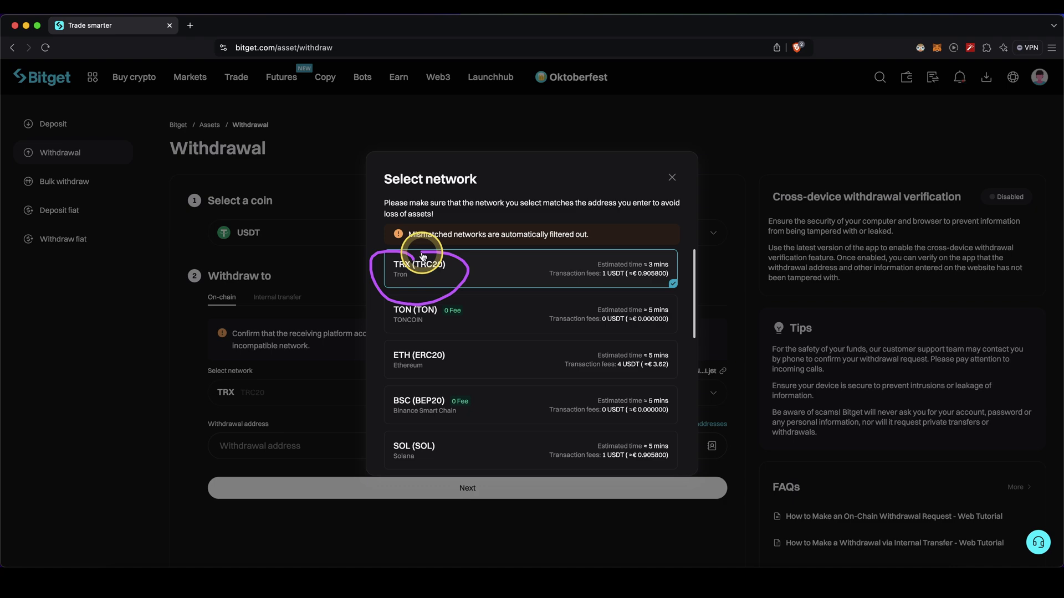
pyautogui.click(504, 262)
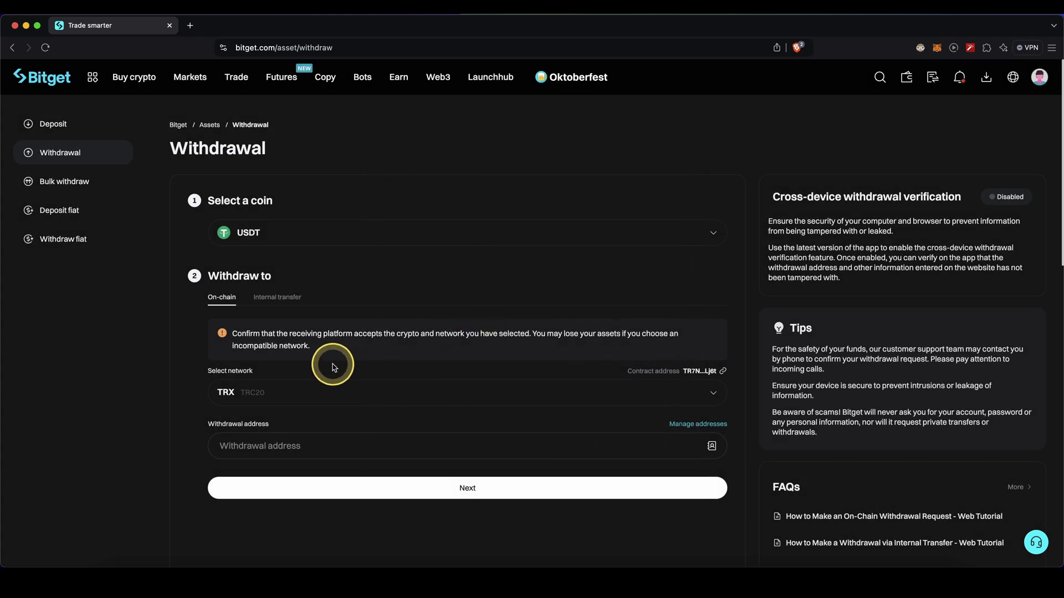
pyautogui.scroll(-1, 423, 387)
pyautogui.click(274, 431)
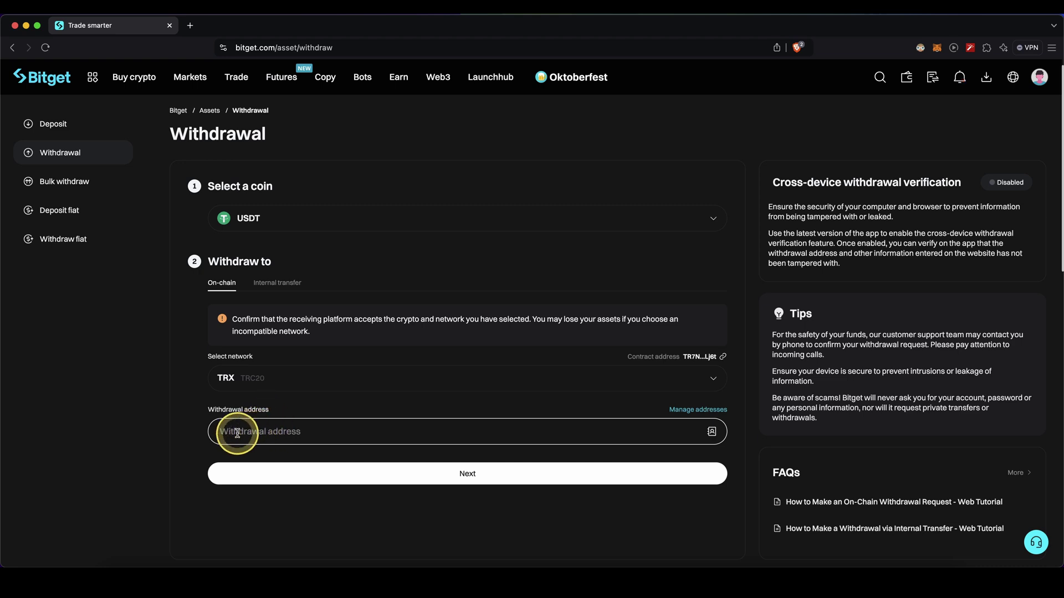
pyautogui.press('super+v')
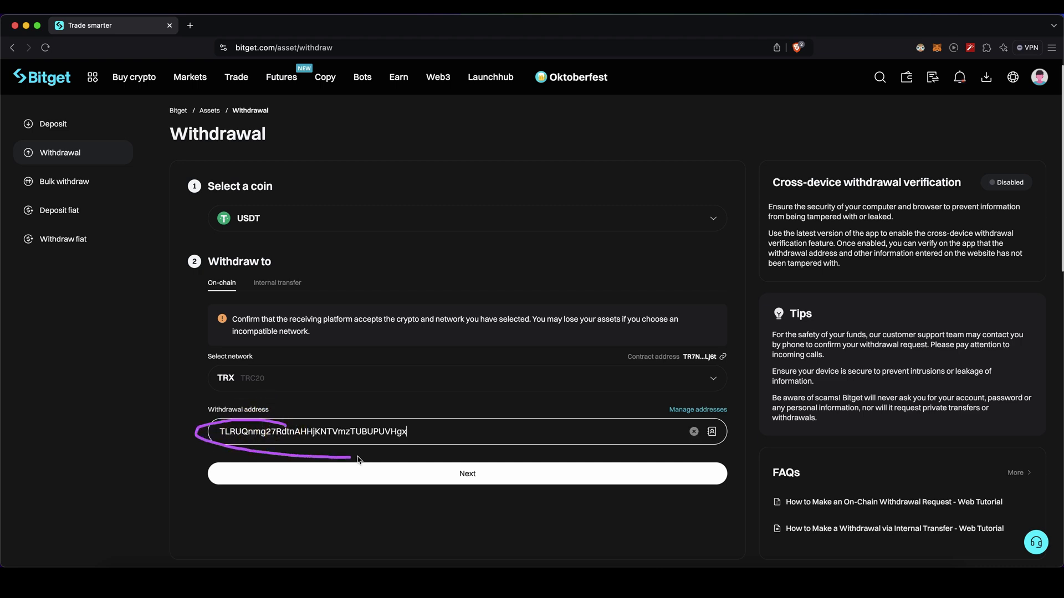
# Step: Confirm the address and enter 100 USDT as the withdrawal amount
pyautogui.click(375, 475)
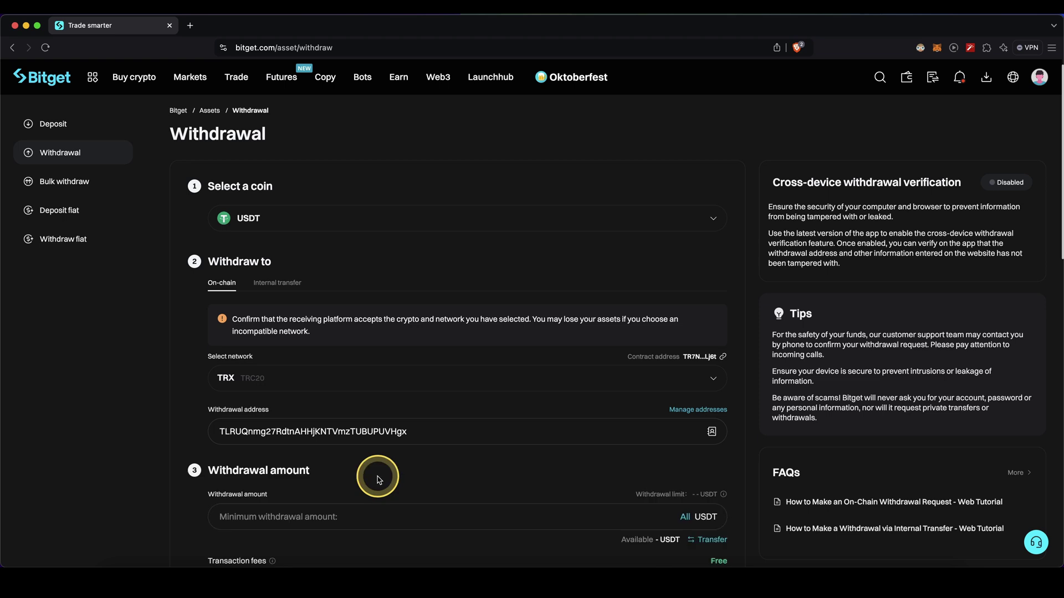
pyautogui.scroll(-1, 355, 433)
pyautogui.click(275, 463)
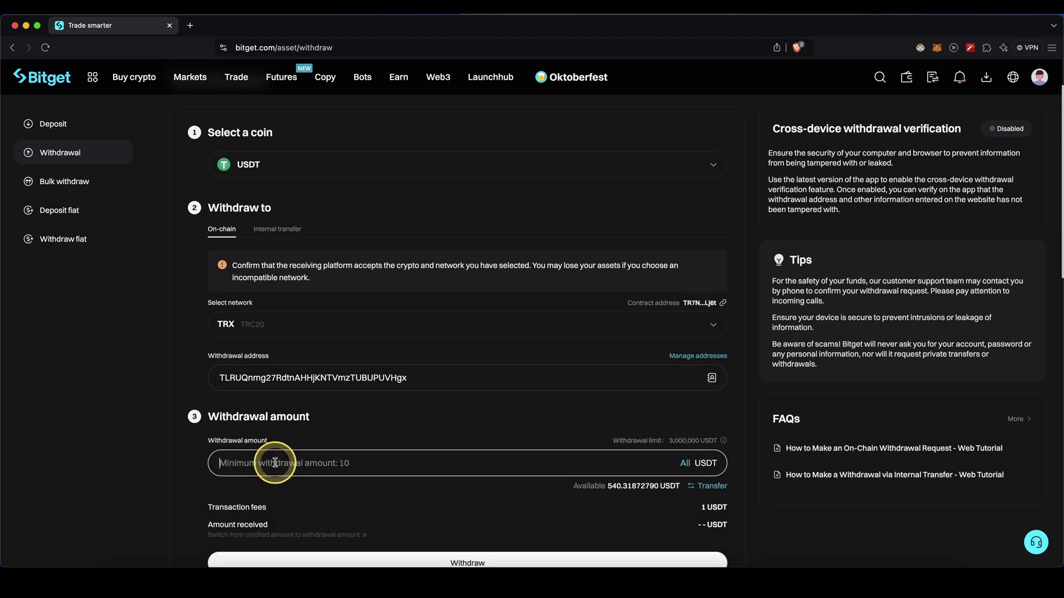
pyautogui.moveTo(637, 475); pyautogui.dragTo(630, 498)
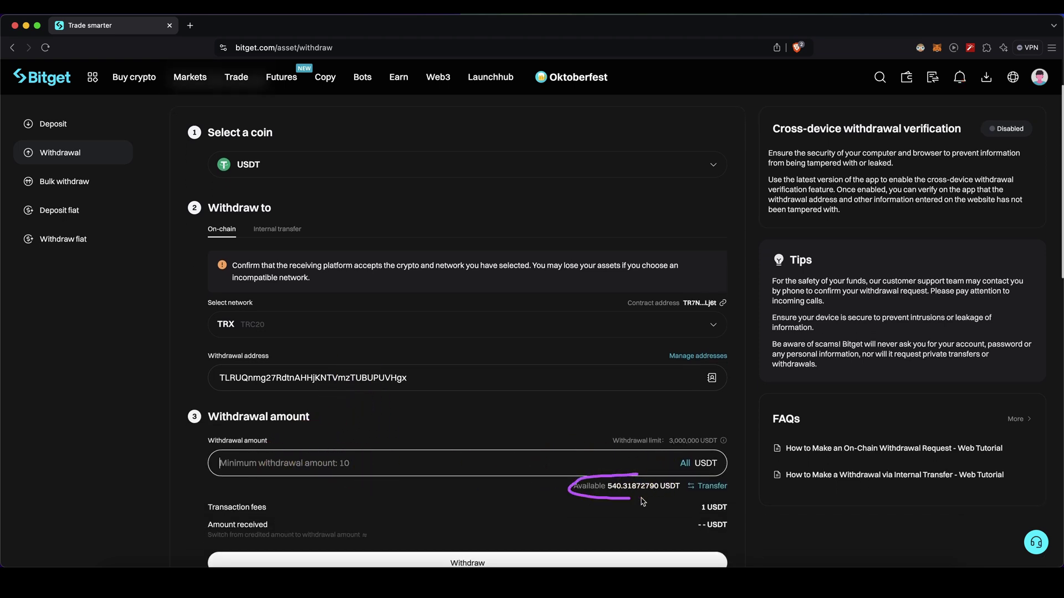
pyautogui.write('10')
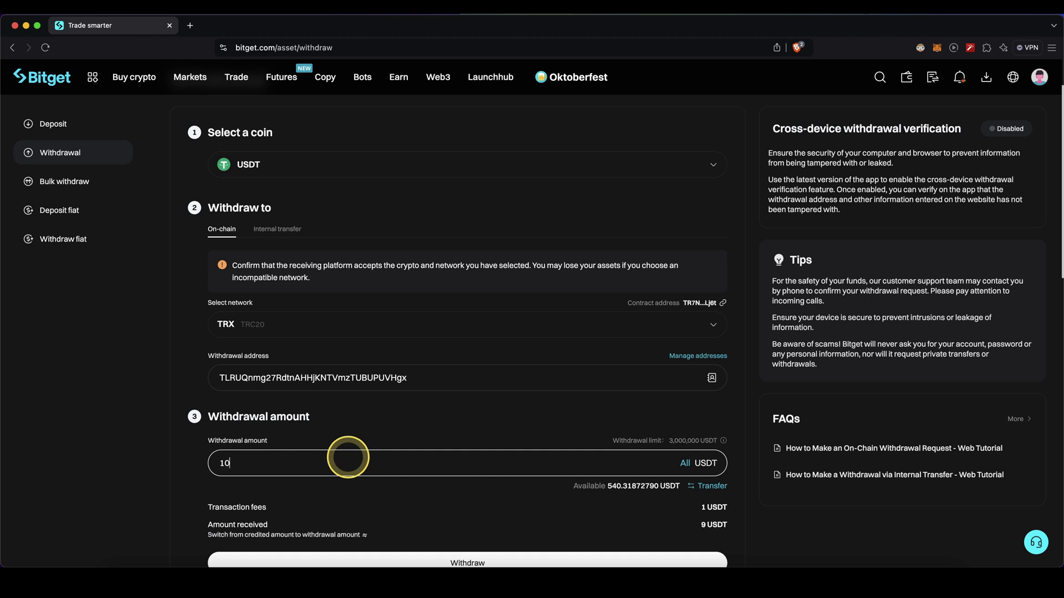
pyautogui.click(190, 456)
pyautogui.scroll(-2, 269, 442)
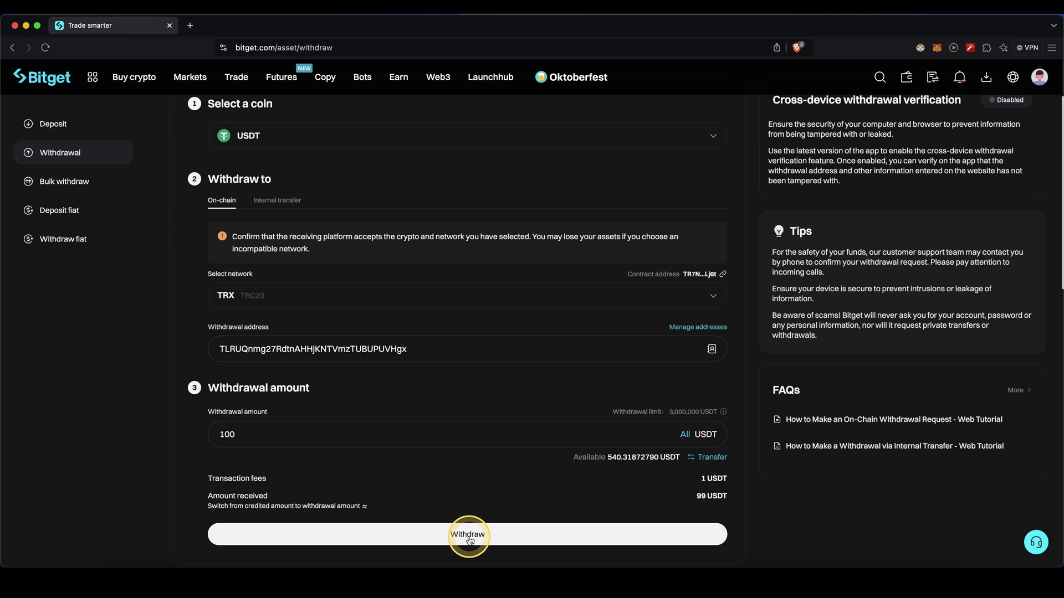
pyautogui.scroll(1, 361, 317)
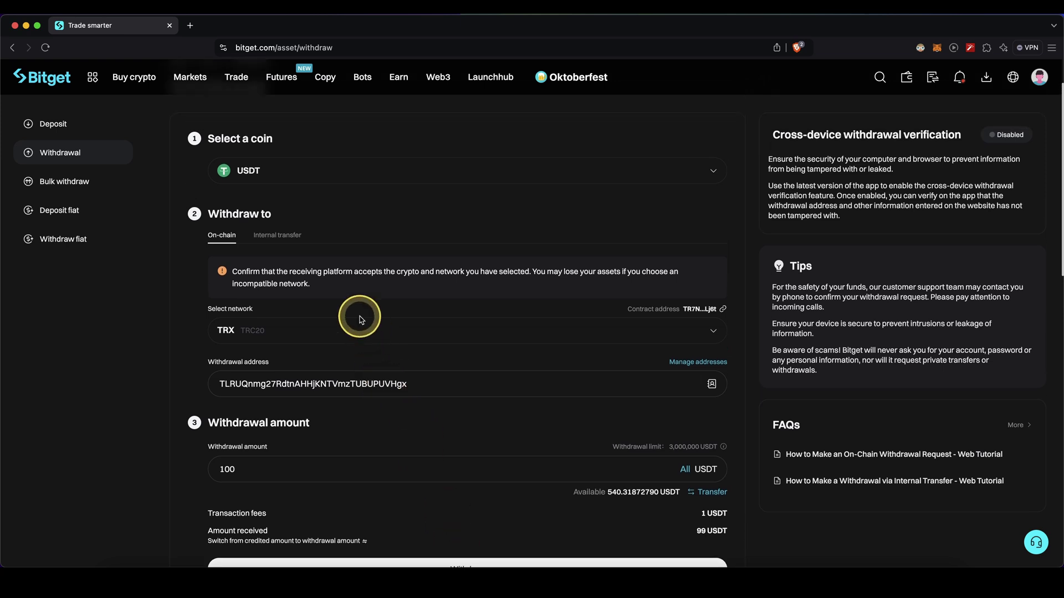
pyautogui.moveTo(257, 158); pyautogui.dragTo(246, 156)
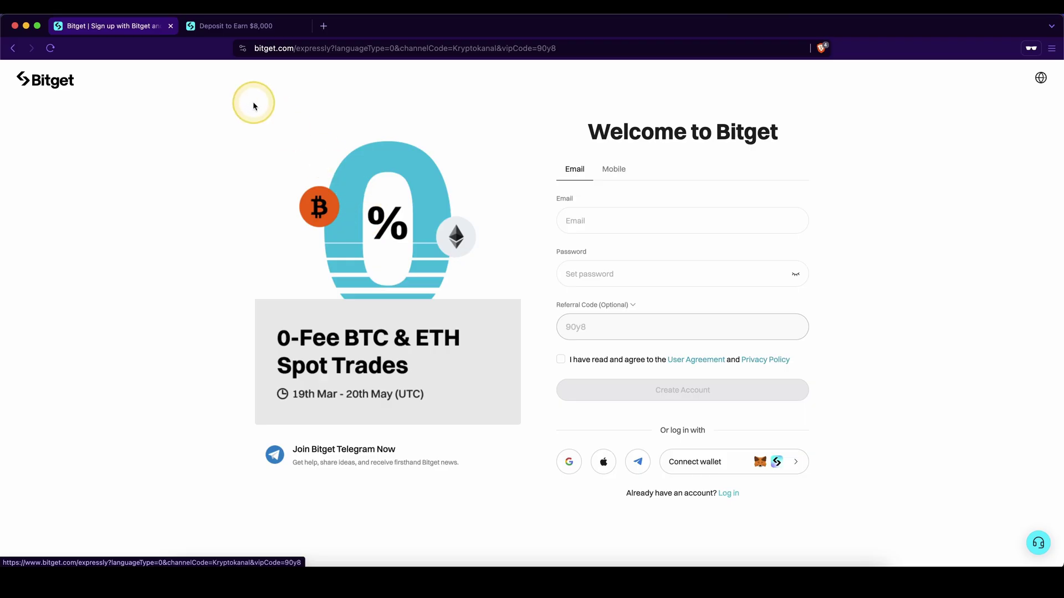
pyautogui.moveTo(239, 95); pyautogui.dragTo(207, 321)
pyautogui.moveTo(263, 510)
pyautogui.mouseDown()
pyautogui.moveTo(673, 518)
pyautogui.moveTo(903, 380)
pyautogui.moveTo(828, 112)
pyautogui.moveTo(225, 93)
pyautogui.mouseUp()
pyautogui.click(225, 26)
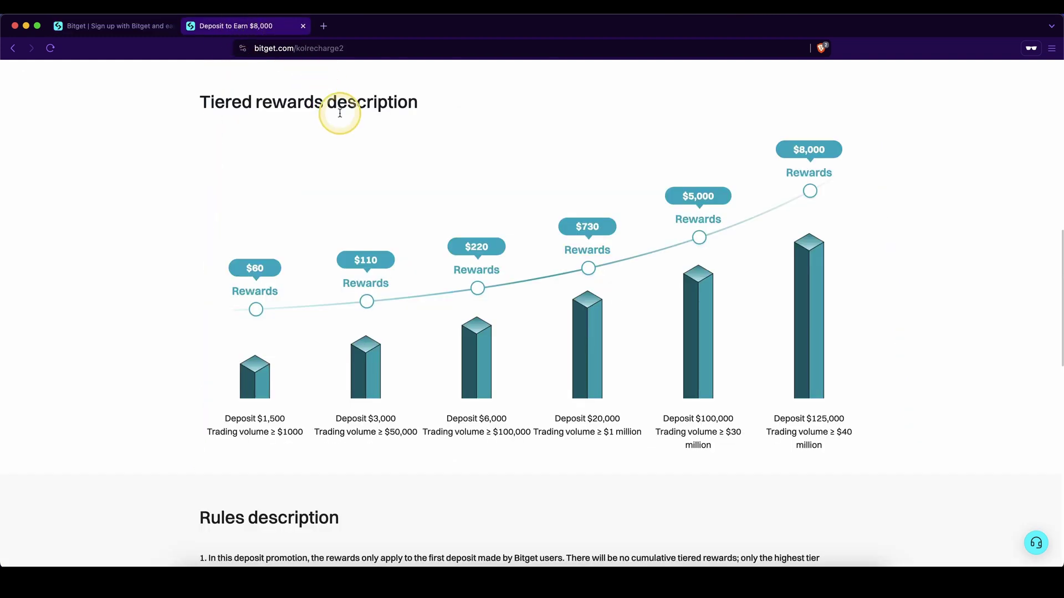
pyautogui.moveTo(658, 164); pyautogui.dragTo(277, 246)
pyautogui.click(190, 114)
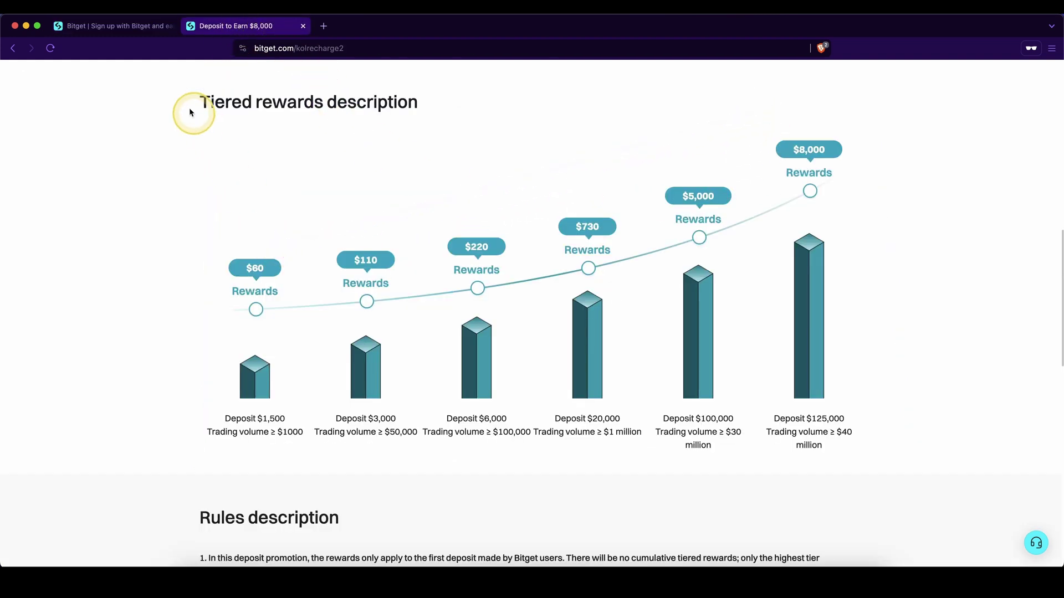
pyautogui.click(116, 25)
pyautogui.moveTo(884, 108)
pyautogui.mouseDown()
pyautogui.moveTo(609, 192)
pyautogui.moveTo(680, 394)
pyautogui.mouseUp()
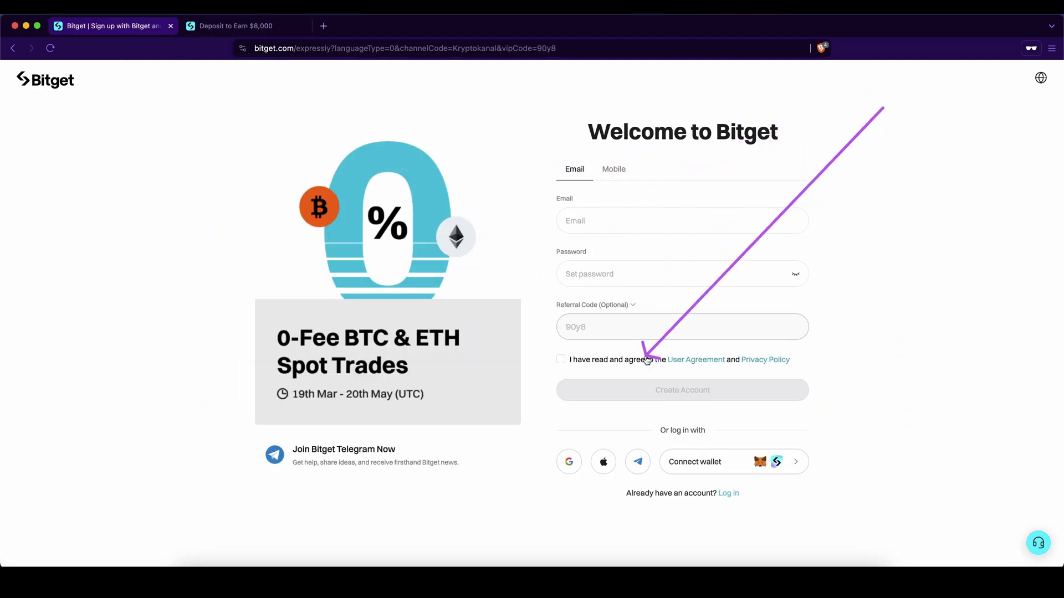
pyautogui.moveTo(474, 330); pyautogui.dragTo(250, 212)
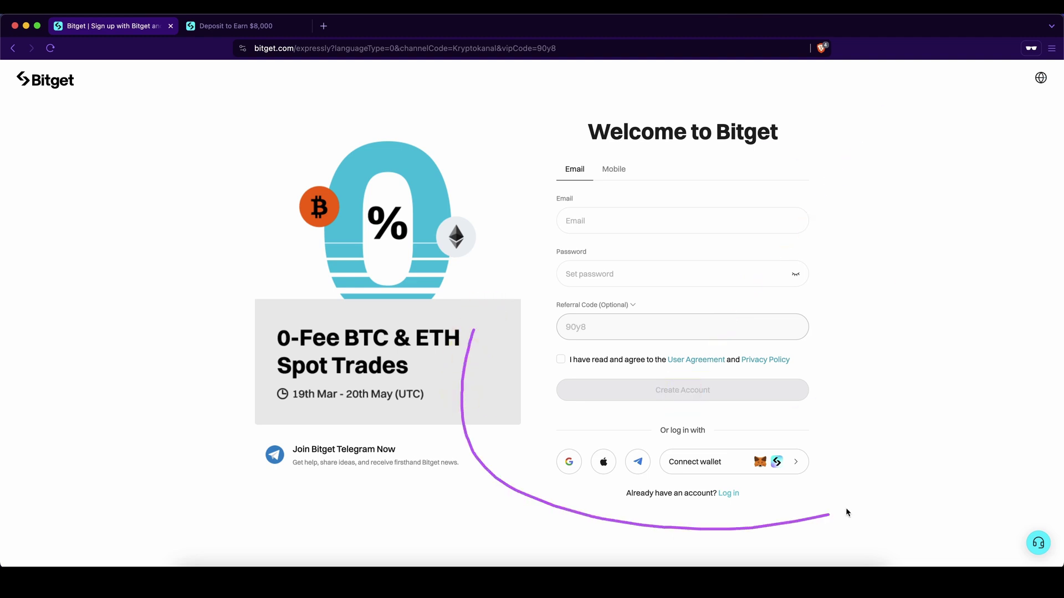
pyautogui.moveTo(323, 520); pyautogui.dragTo(533, 509)
pyautogui.click(566, 481)
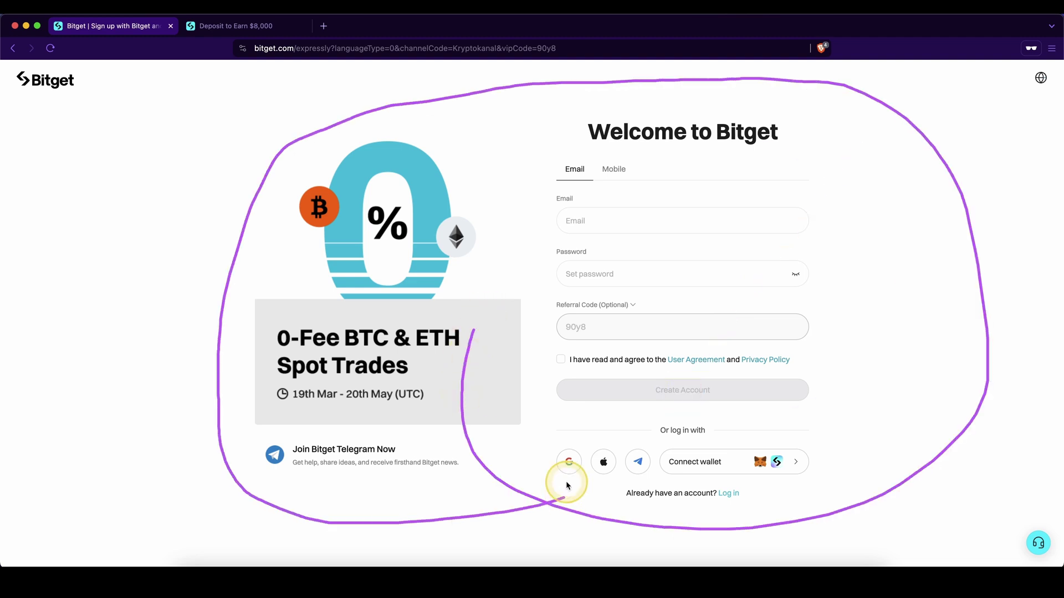